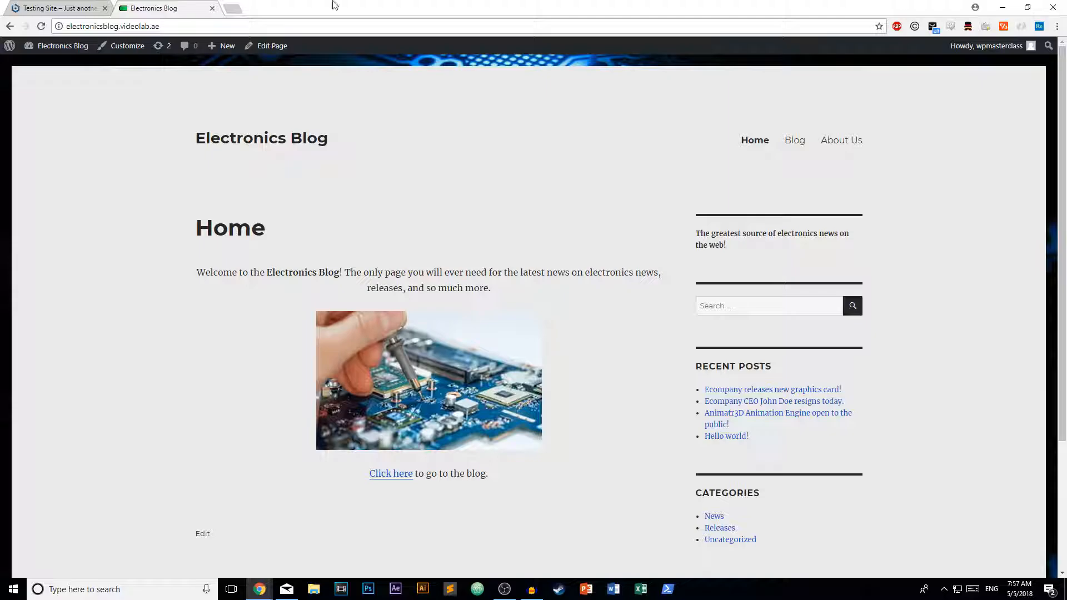
# Compare the Electronics Blog and Testing Site pages by scrolling each, ending on the Testing Site.
pyautogui.scroll(-3, 418, 191)
pyautogui.scroll(3, 418, 192)
pyautogui.click(93, 7)
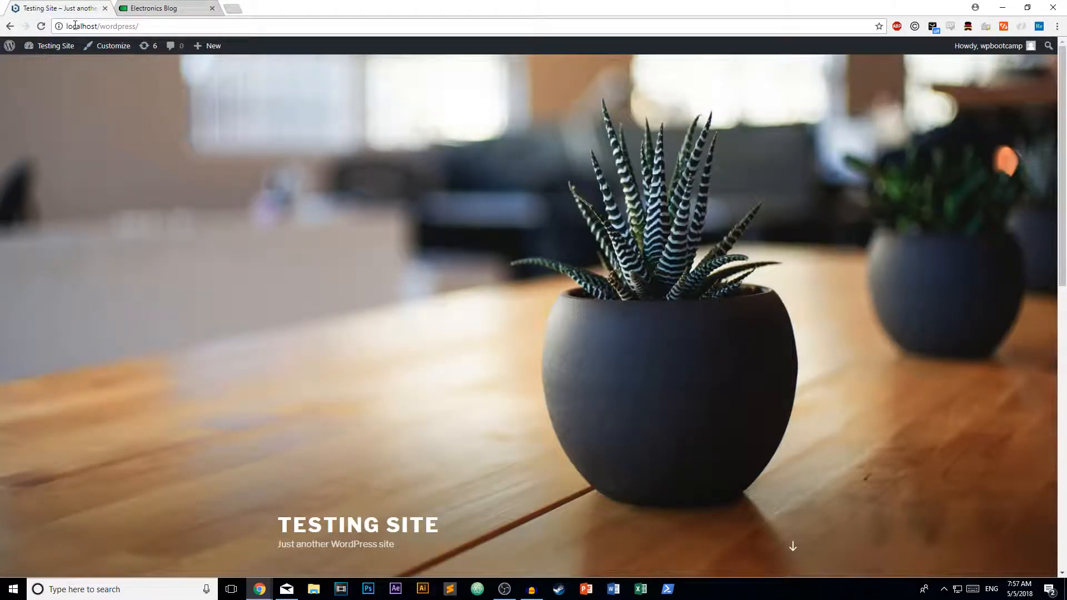
pyautogui.scroll(-10, 392, 238)
pyautogui.click(153, 8)
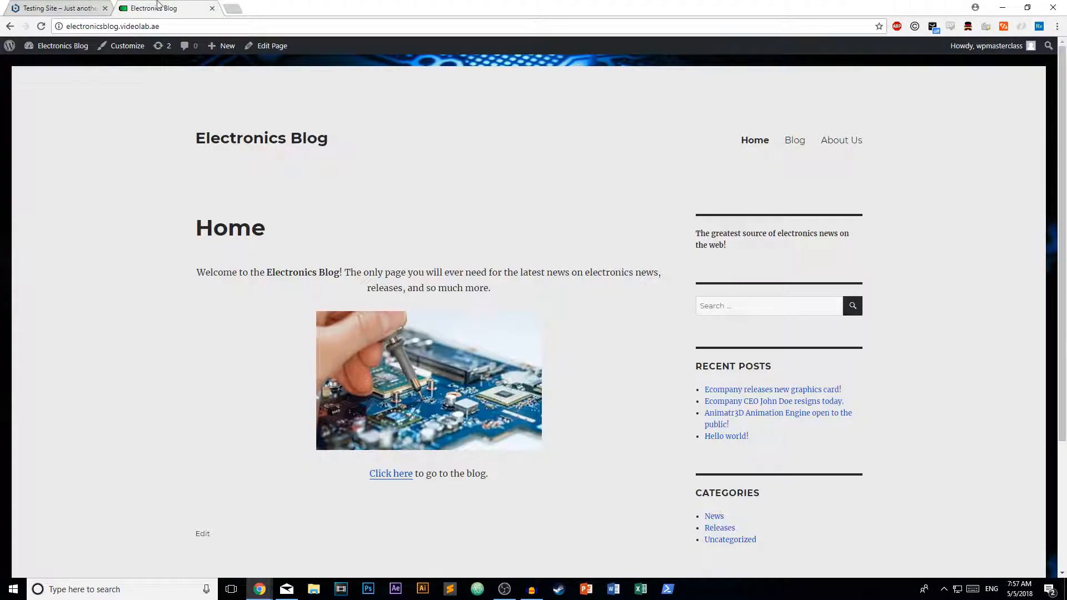
pyautogui.click(101, 8)
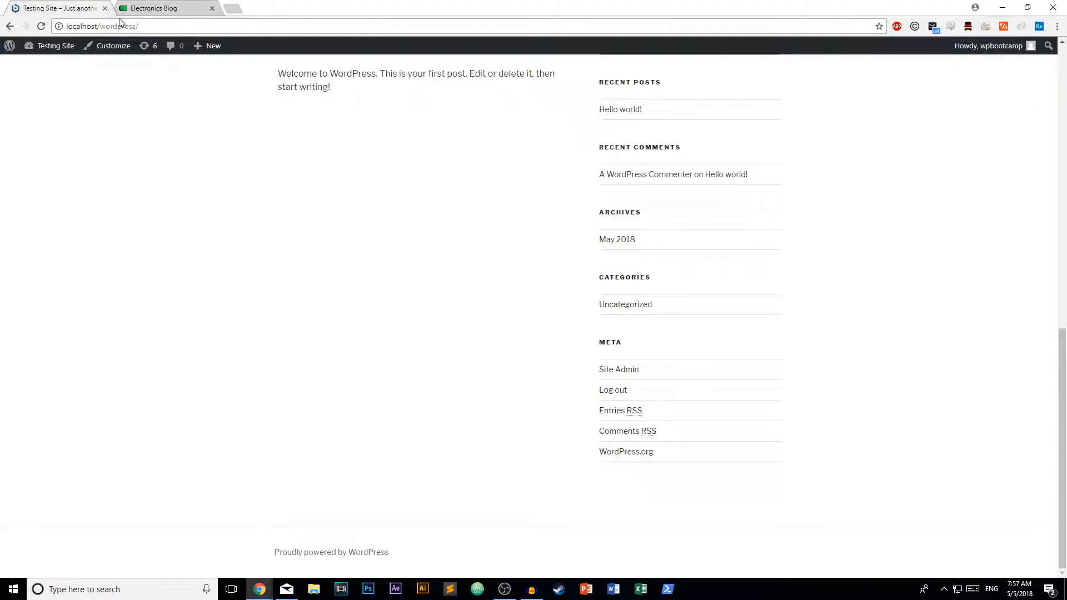
pyautogui.scroll(10, 283, 248)
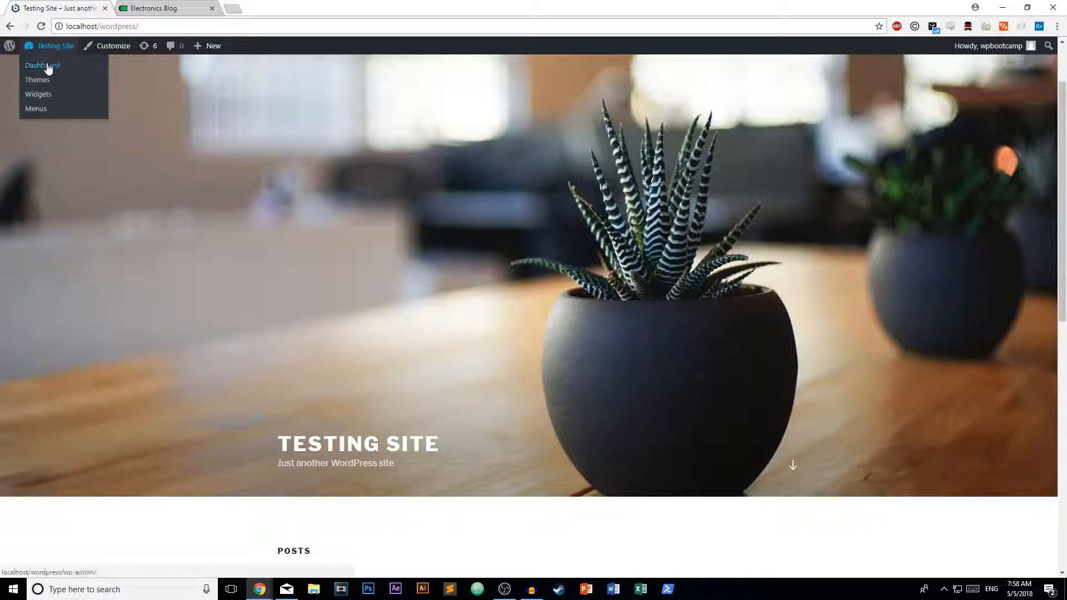
# Open the Testing Site and Electronics Blog admin dashboards, then return to the Testing Site's dashboard.
pyautogui.click(48, 66)
pyautogui.hotkey('ctrl', 'Tab')
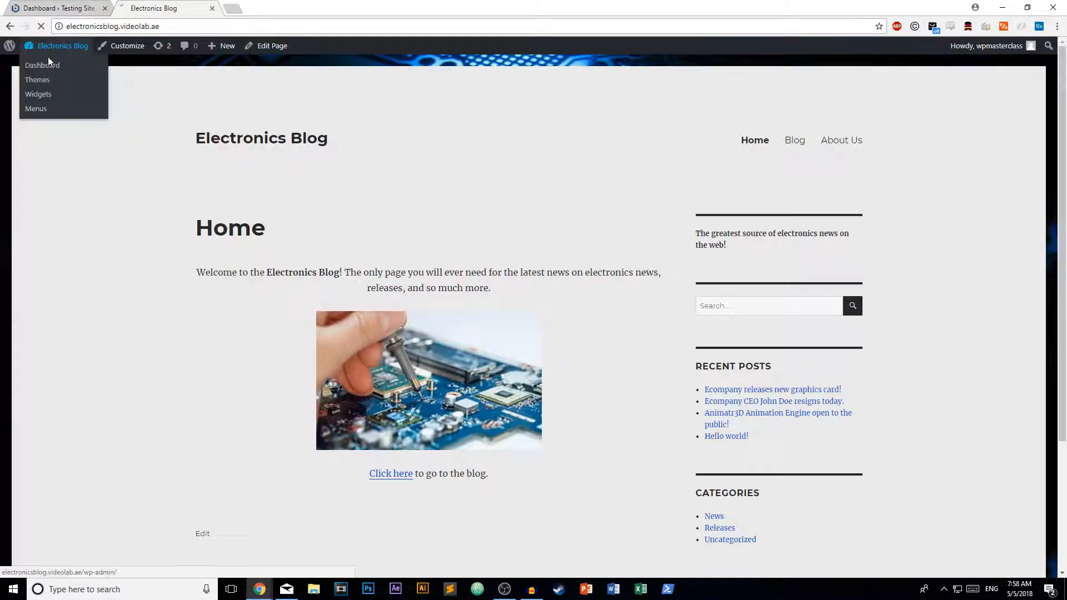
pyautogui.click(49, 65)
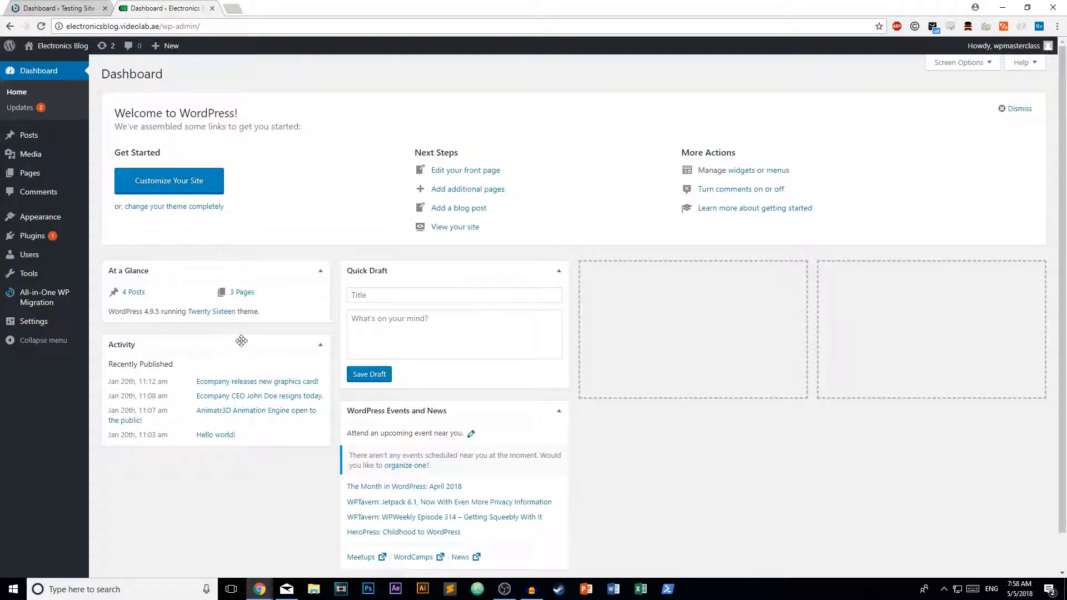
pyautogui.moveTo(39, 300)
pyautogui.click(28, 7)
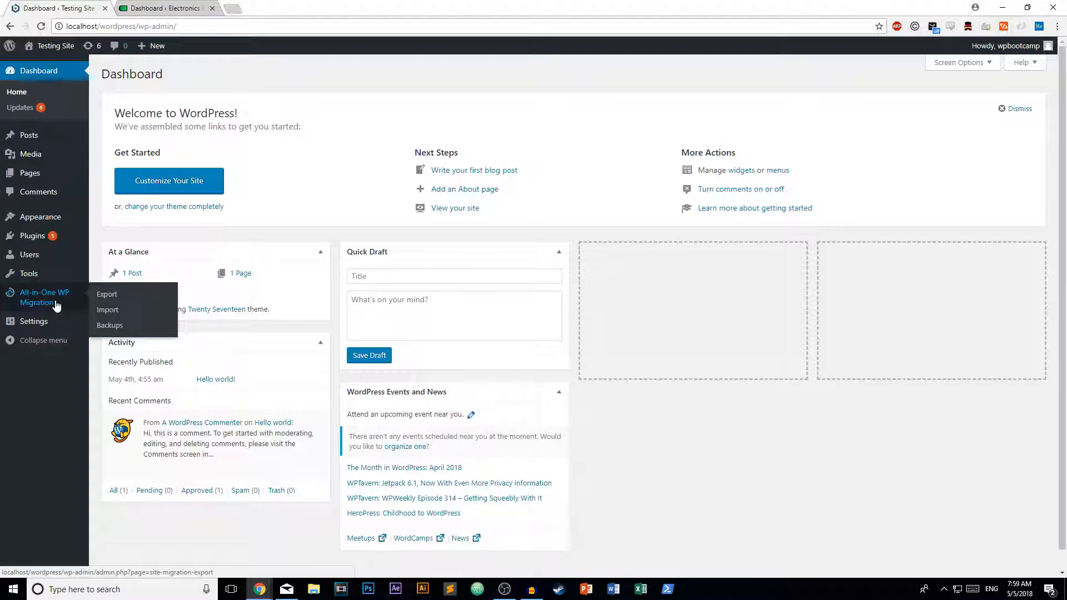
# Go to the Electronics Blog's All-in-One WP Migration Export Site page.
pyautogui.click(183, 8)
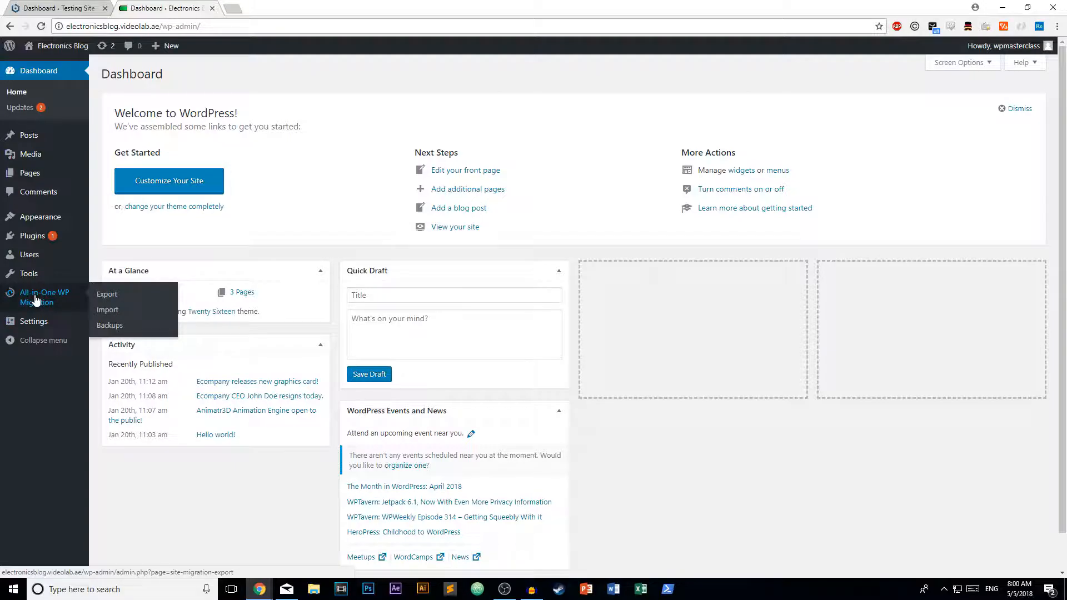
pyautogui.click(100, 296)
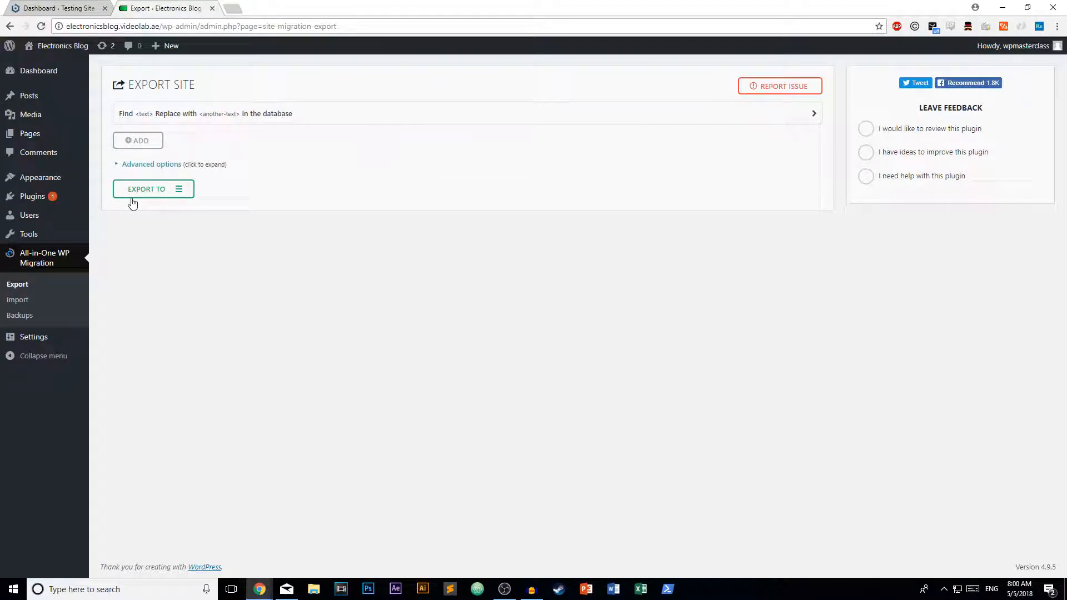
# Export the Electronics Blog to a file using the EXPORT TO > FILE option.
pyautogui.click(177, 192)
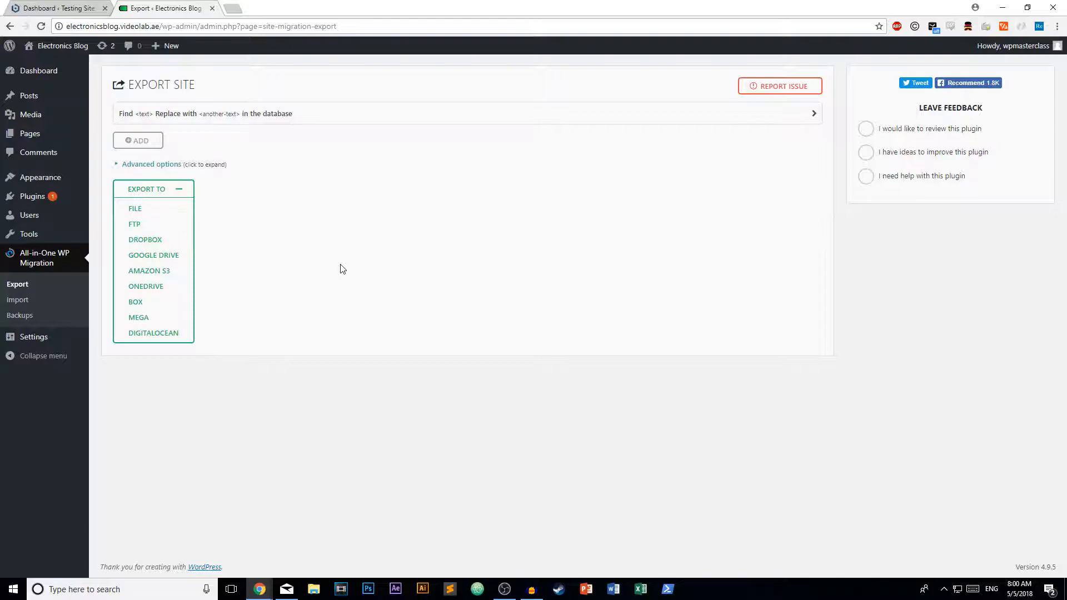
pyautogui.click(136, 211)
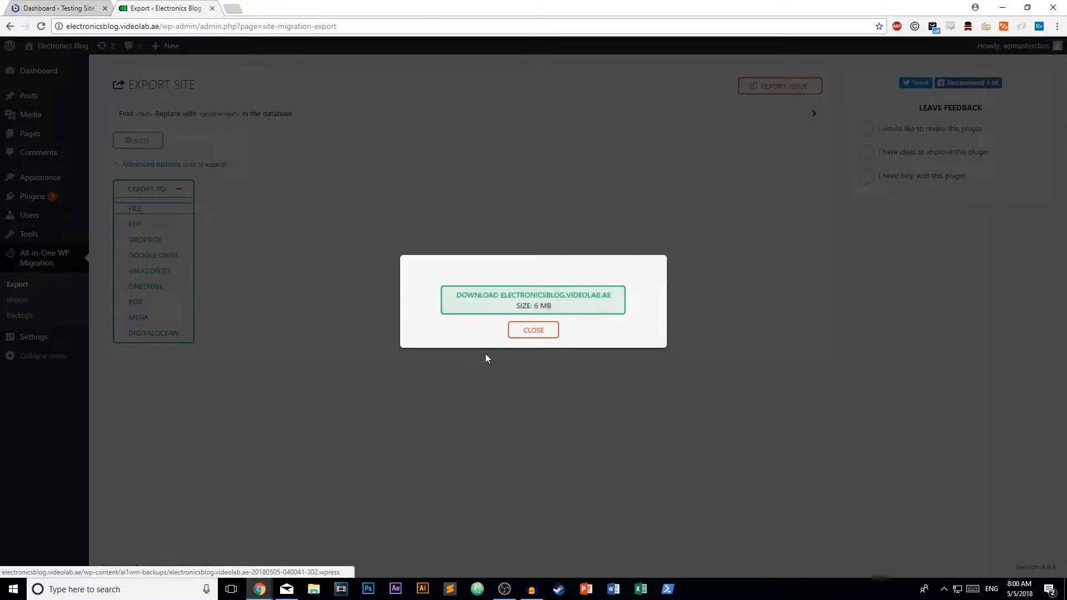
# Download the Electronics Blog's .wpress backup and close the export dialog.
pyautogui.click(472, 311)
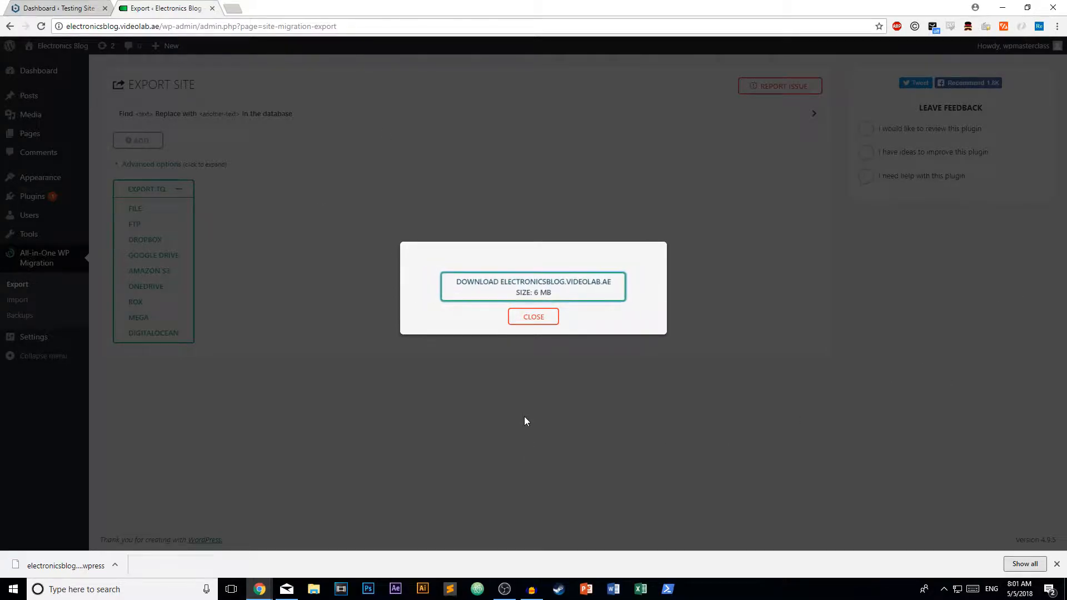
pyautogui.click(545, 320)
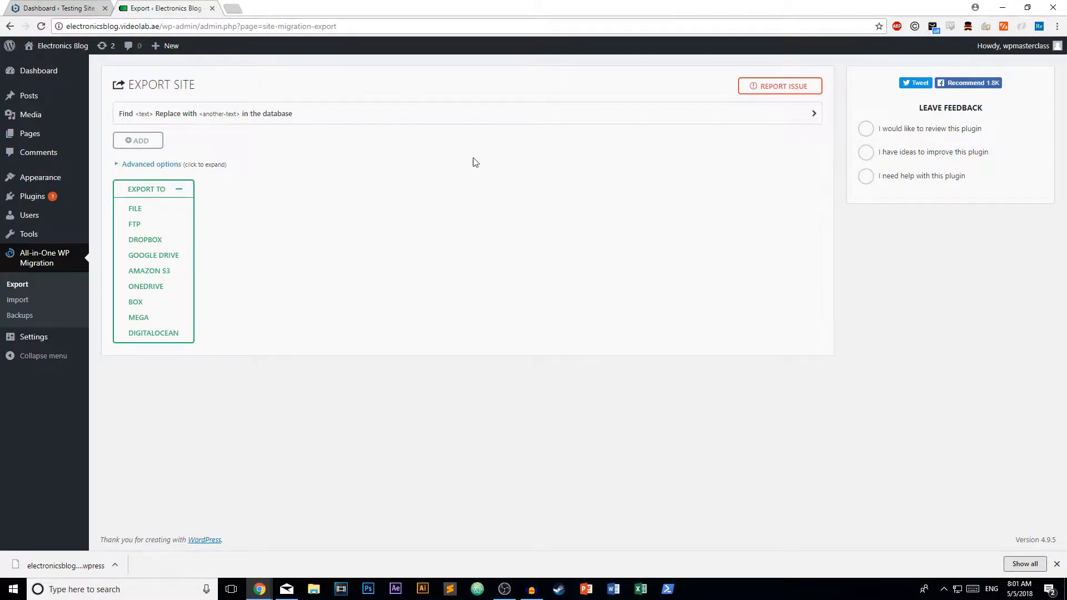
# View and scroll the Testing Site's front page, then go back to its Dashboard.
pyautogui.click(61, 8)
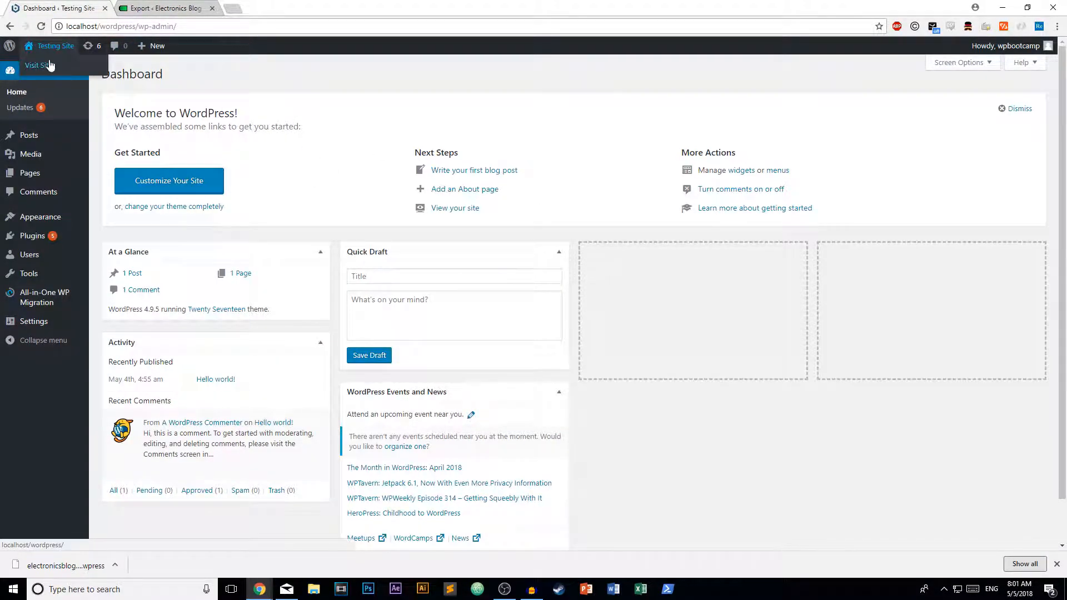
pyautogui.click(49, 65)
pyautogui.scroll(-11, 682, 236)
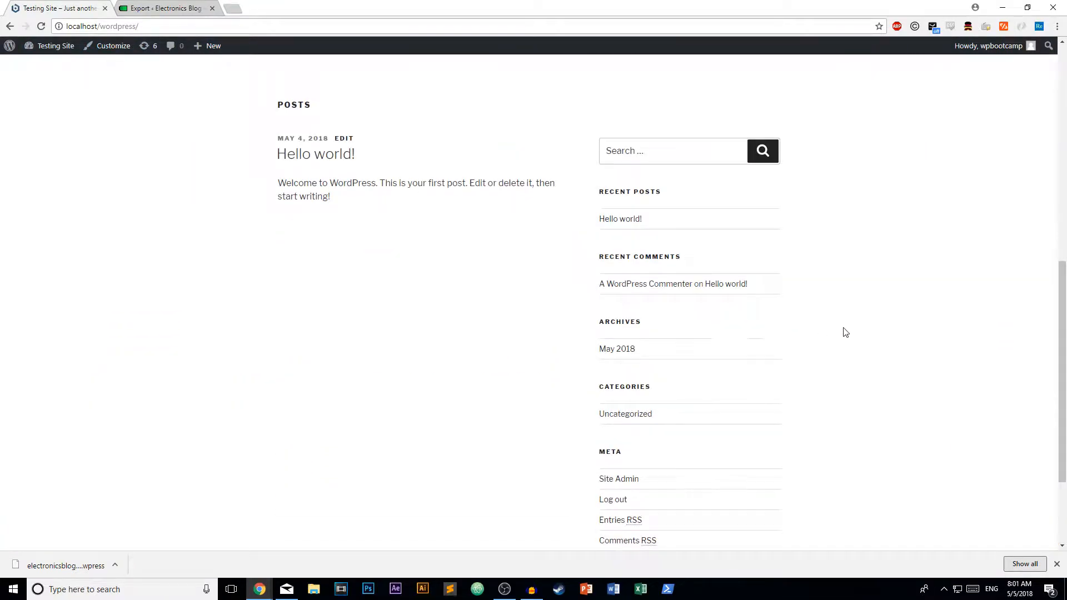
pyautogui.scroll(6, 761, 357)
pyautogui.scroll(5, 704, 375)
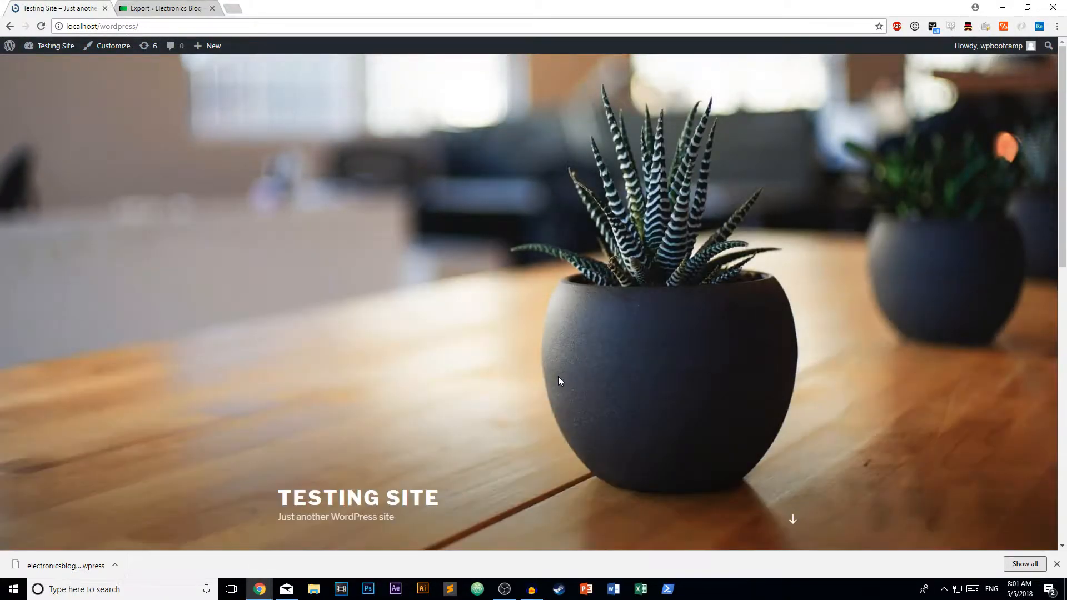
pyautogui.scroll(-10, 723, 370)
pyautogui.scroll(10, 662, 395)
pyautogui.scroll(-2, 575, 327)
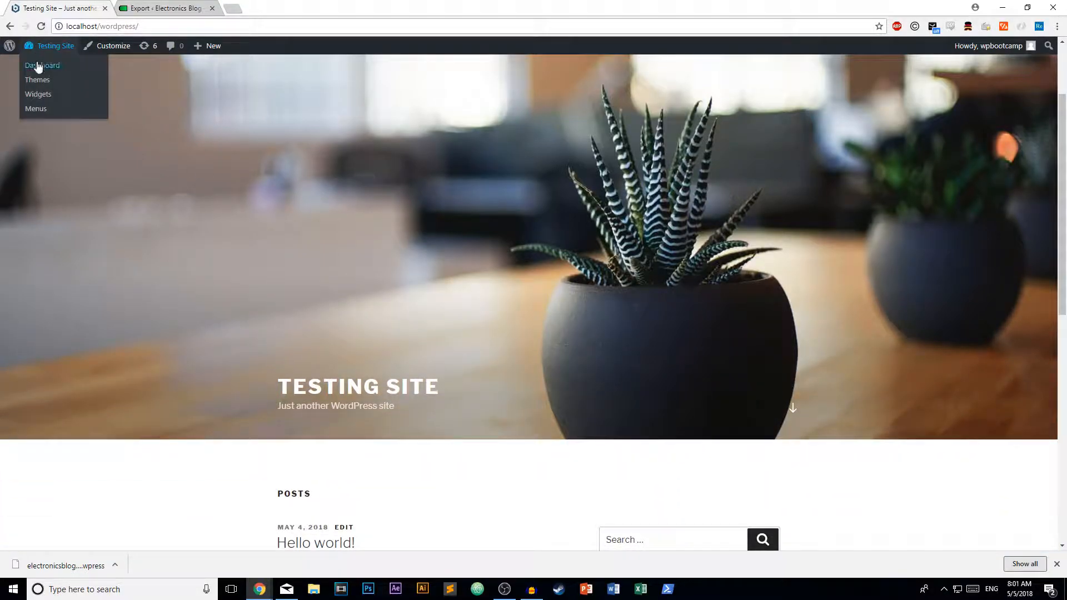
pyautogui.click(39, 66)
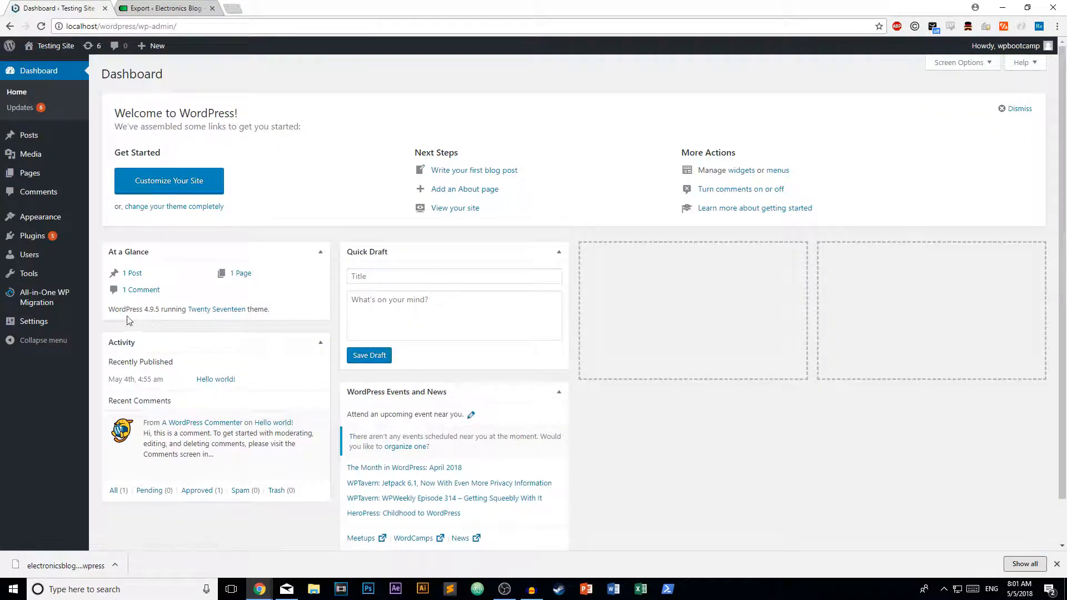
# On the Testing Site's All-in-One WP Migration Import page, drop in the Electronics Blog .wpress file.
pyautogui.moveTo(34, 302)
pyautogui.click(107, 310)
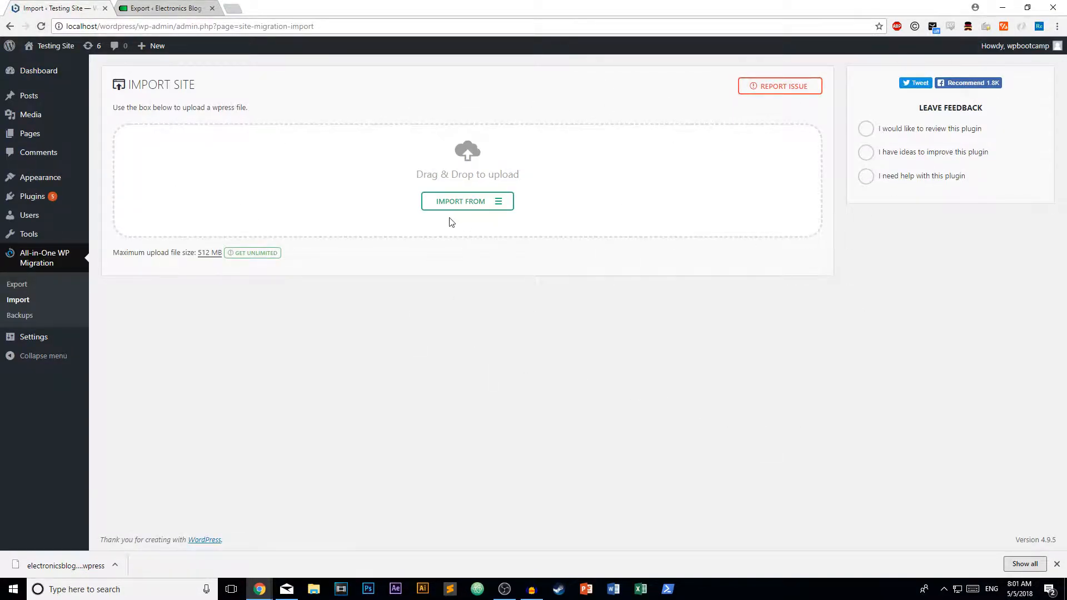
pyautogui.click(504, 200)
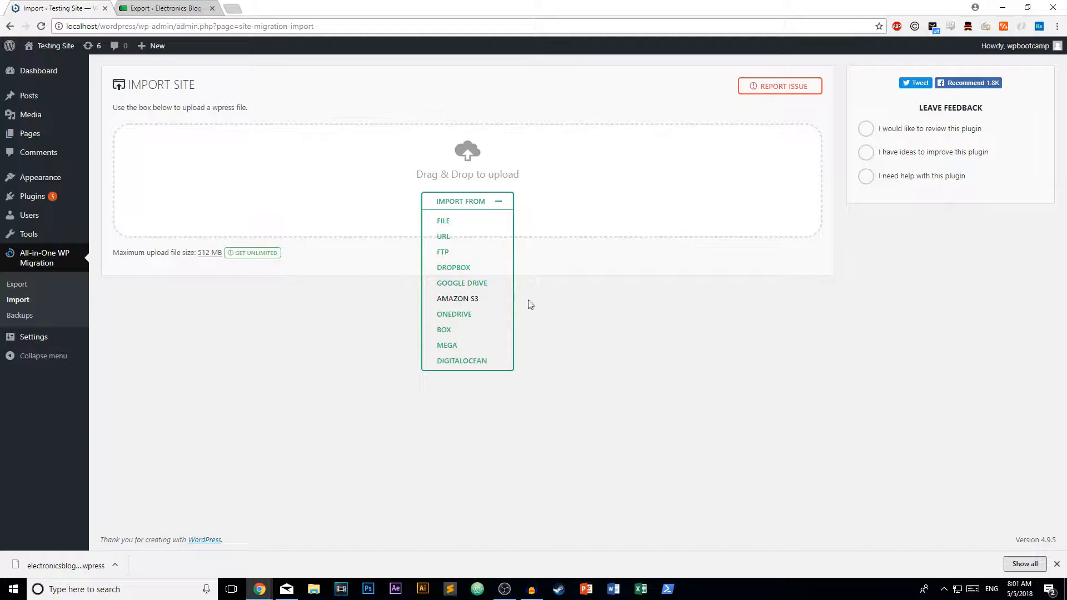
pyautogui.click(499, 202)
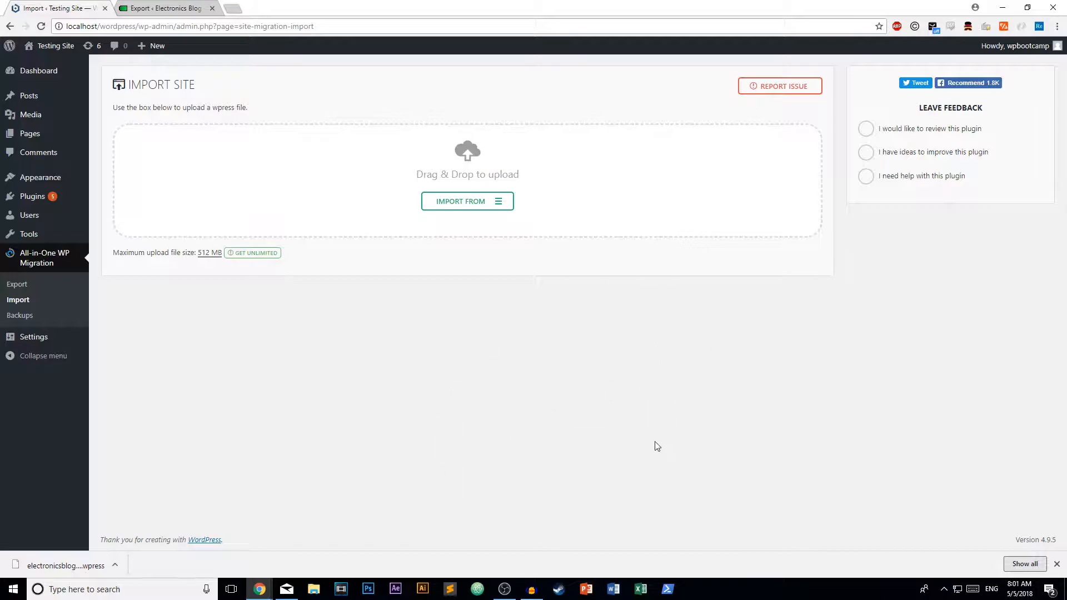
pyautogui.moveTo(80, 565); pyautogui.dragTo(312, 185)
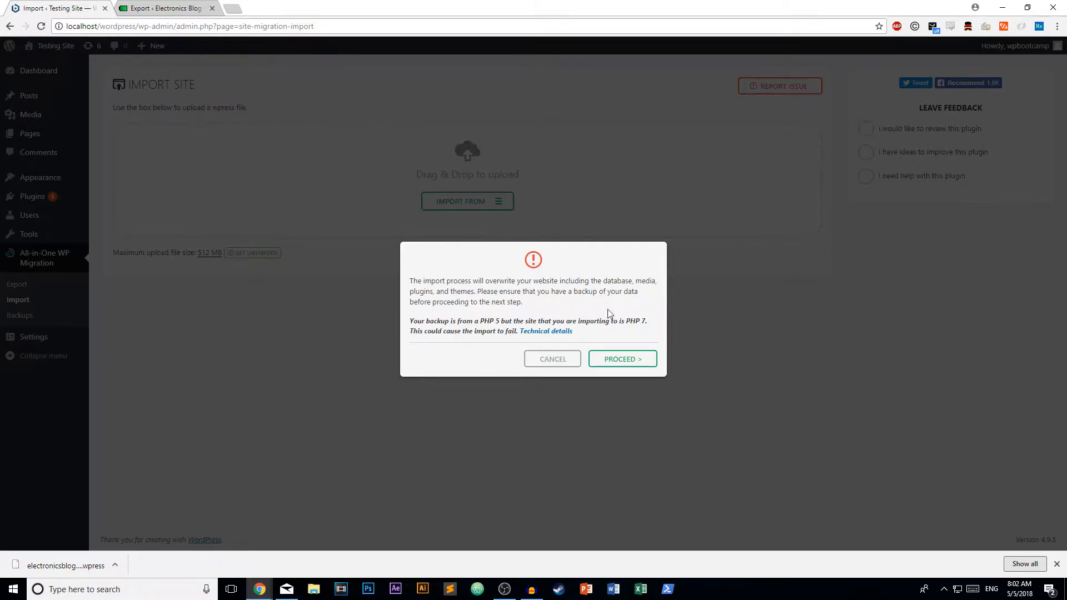
# Proceed past the overwrite warning so the Electronics Blog backup imports into the Testing Site.
pyautogui.click(620, 359)
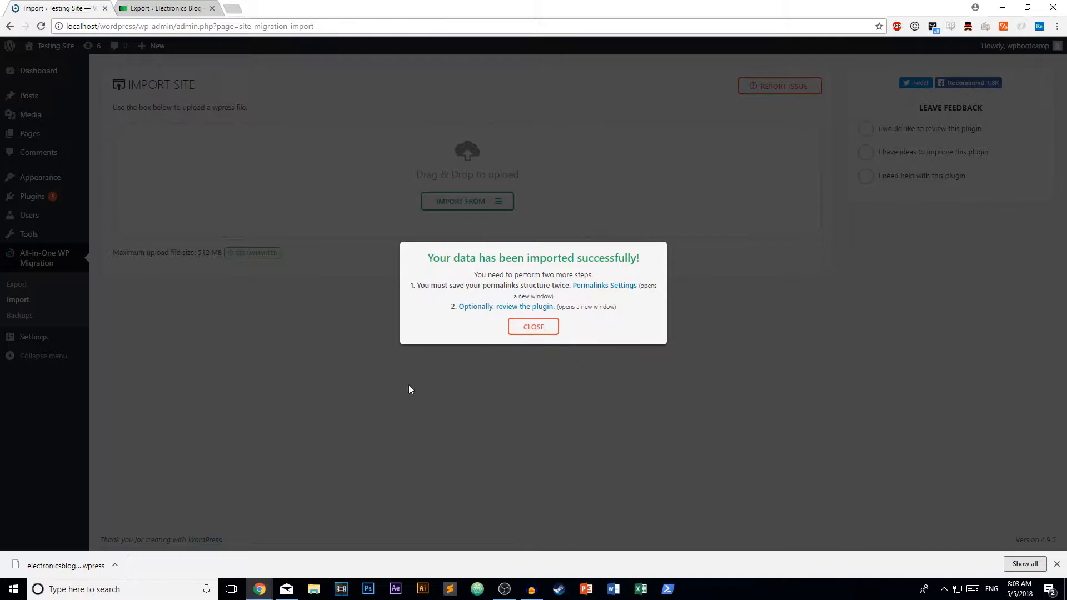
# Open Permalinks Settings in a new tab and begin entering the admin username, checking the original site's account.
pyautogui.click(597, 286)
pyautogui.write('wpmast')
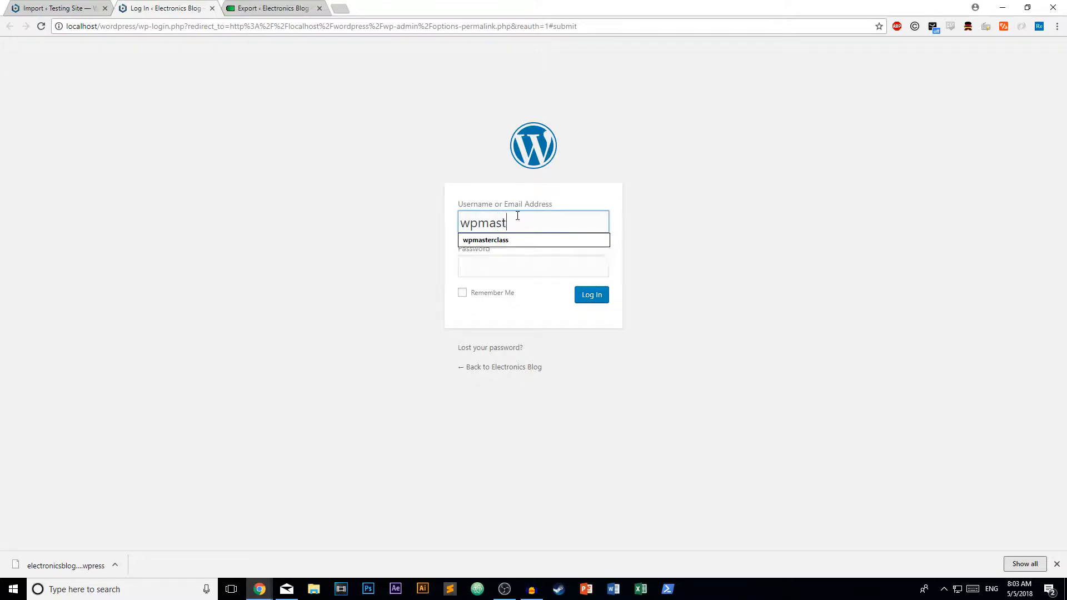
pyautogui.write('erclass')
pyautogui.click(482, 260)
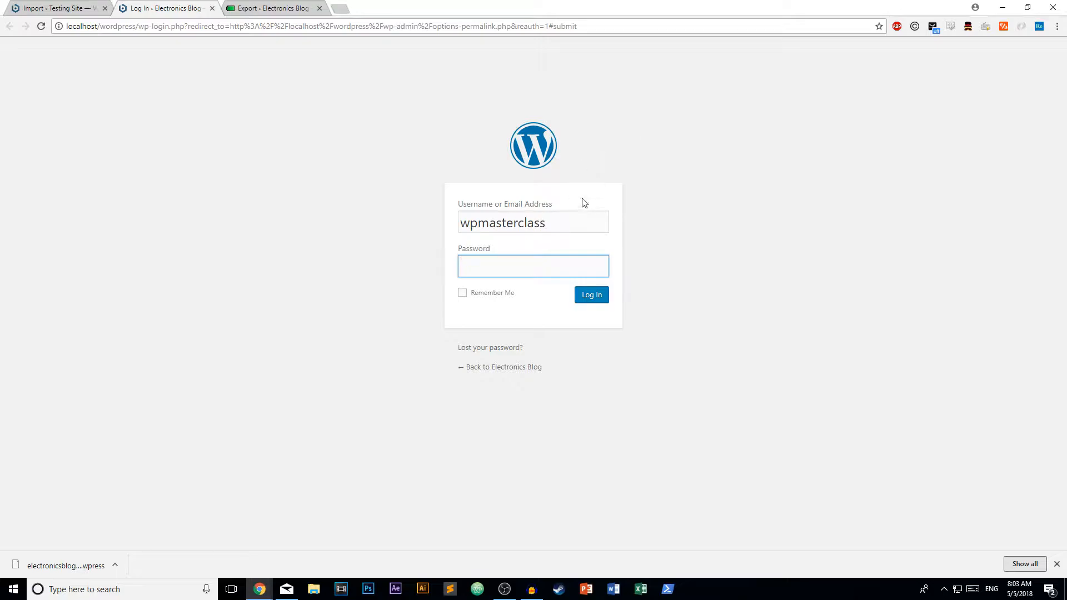
pyautogui.click(572, 213)
pyautogui.click(519, 267)
pyautogui.click(257, 7)
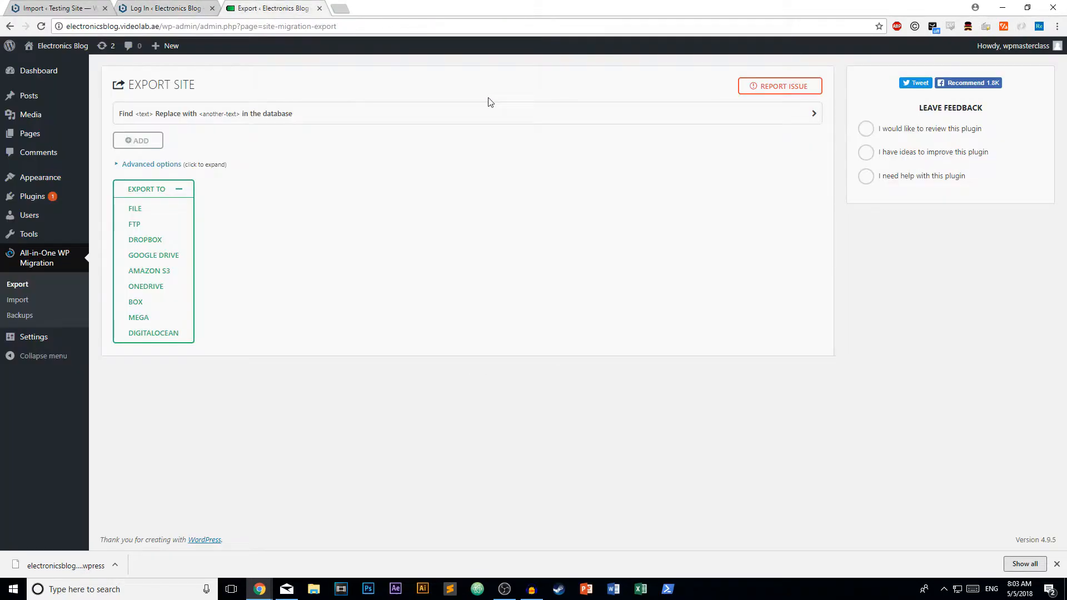
pyautogui.click(127, 5)
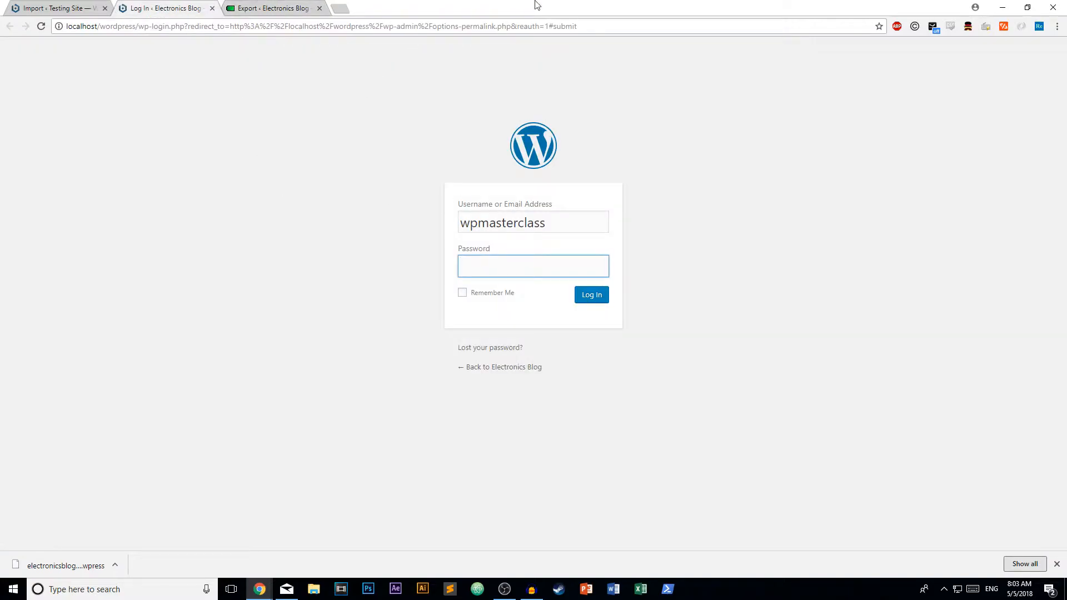
pyautogui.click(567, 225)
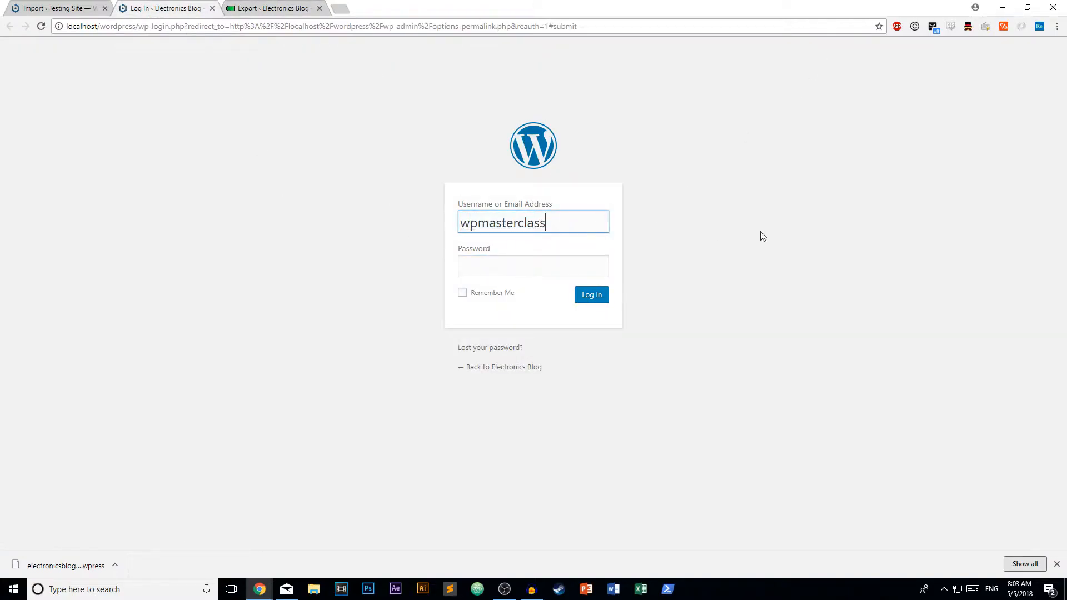
pyautogui.click(294, 6)
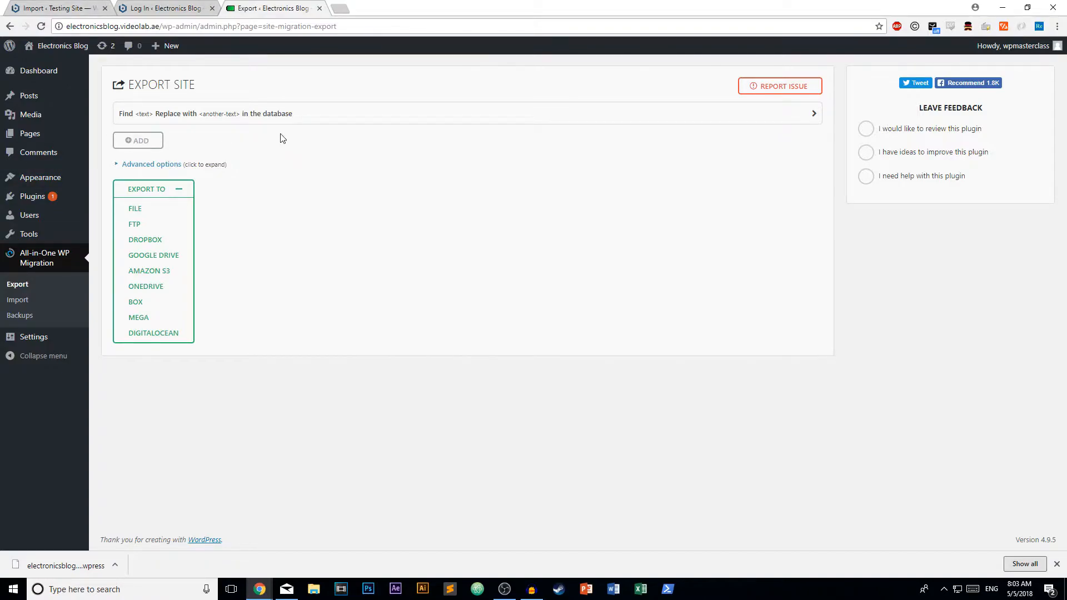
pyautogui.click(164, 8)
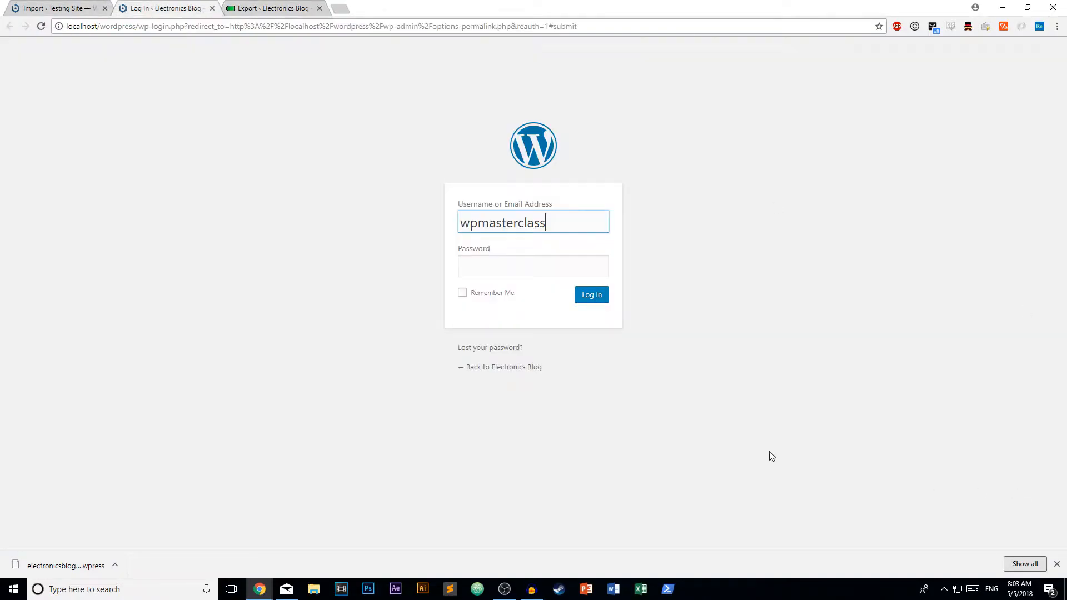
# Correct the admin username, enter the password, and submit the login form.
pyautogui.moveTo(554, 225); pyautogui.dragTo(505, 222)
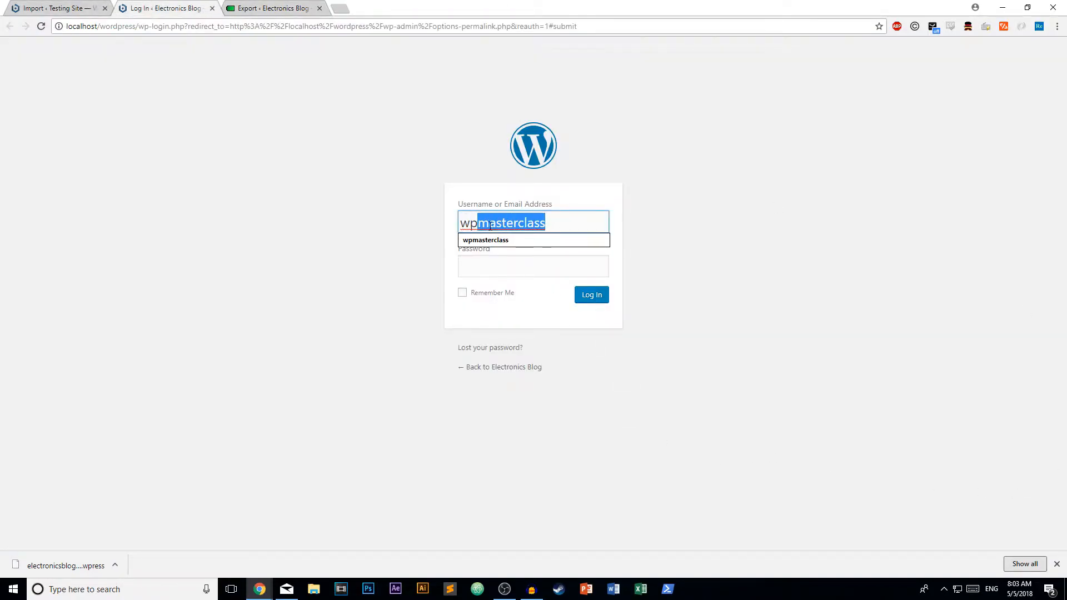
pyautogui.press('BackSpace')
pyautogui.press('BackSpace')
pyautogui.write('bootcasmp')
pyautogui.press('BackSpace')
pyautogui.press('BackSpace')
pyautogui.press('BackSpace')
pyautogui.write('mp')
pyautogui.click(516, 262)
pyautogui.write('wpbootcamp')
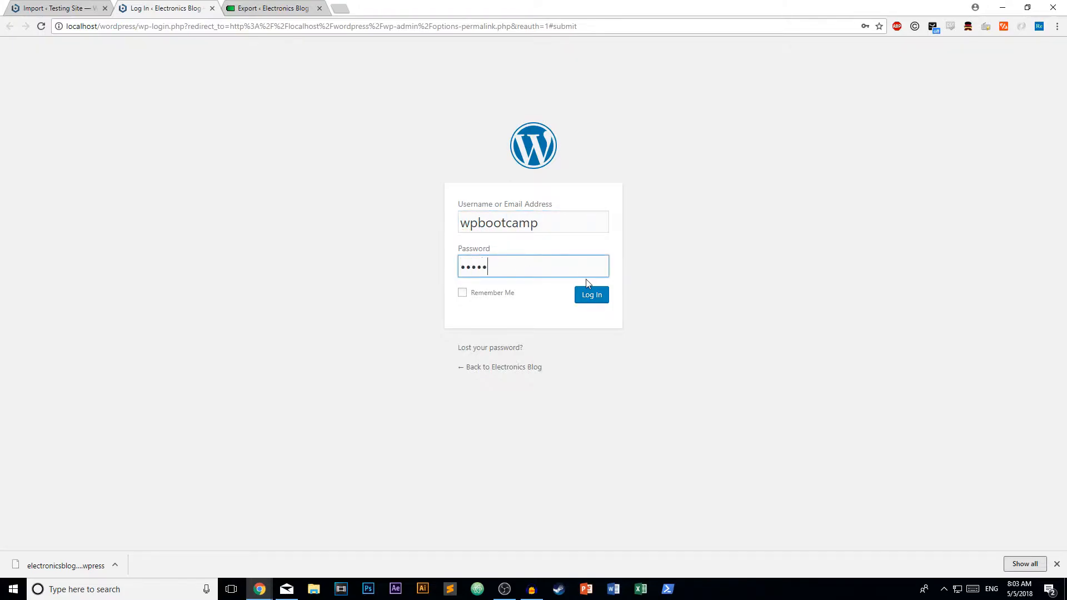
pyautogui.press('Return')
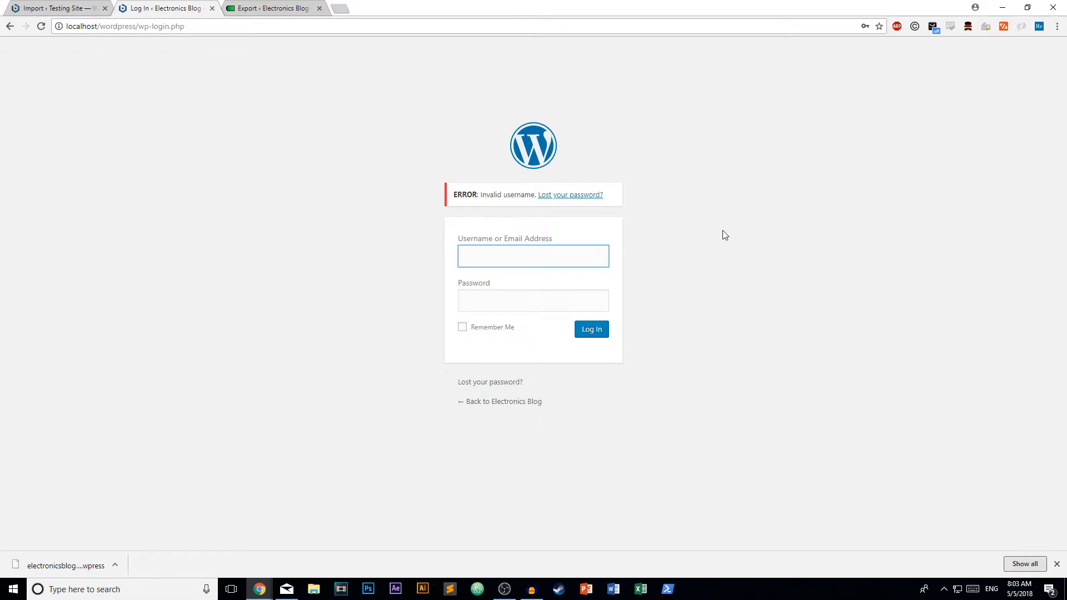
# Retry the login with the original site's admin username and password.
pyautogui.click(270, 8)
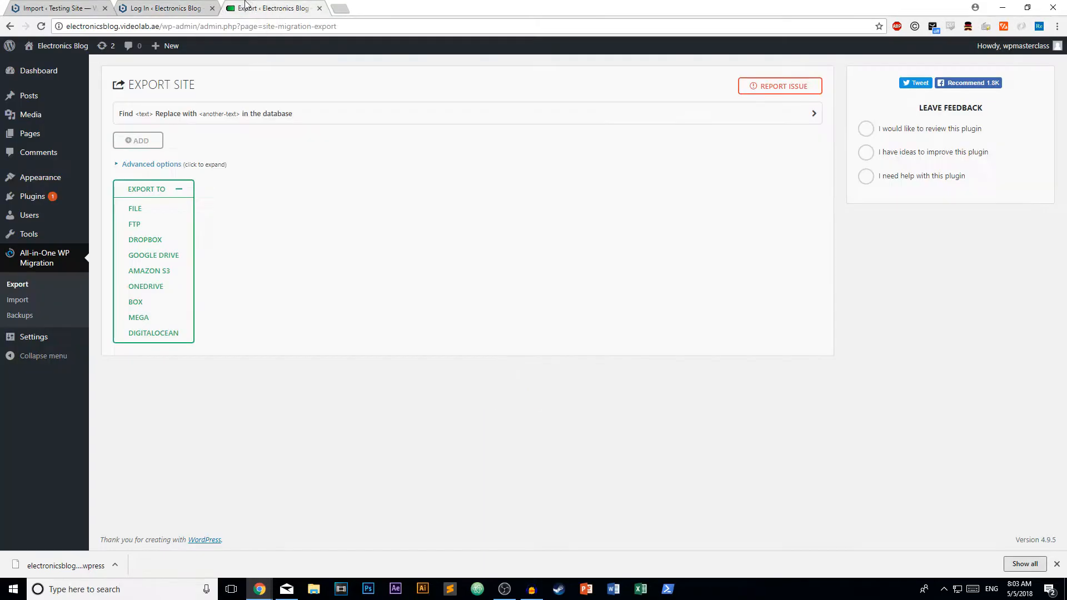
pyautogui.click(200, 8)
pyautogui.write('wpmasterclass')
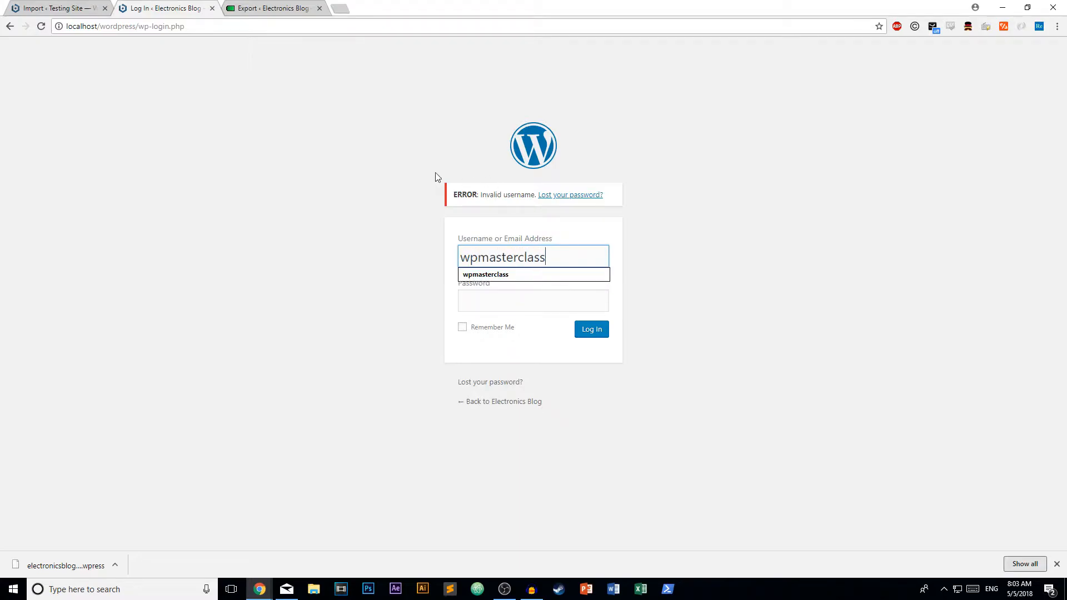
pyautogui.click(489, 275)
pyautogui.click(505, 300)
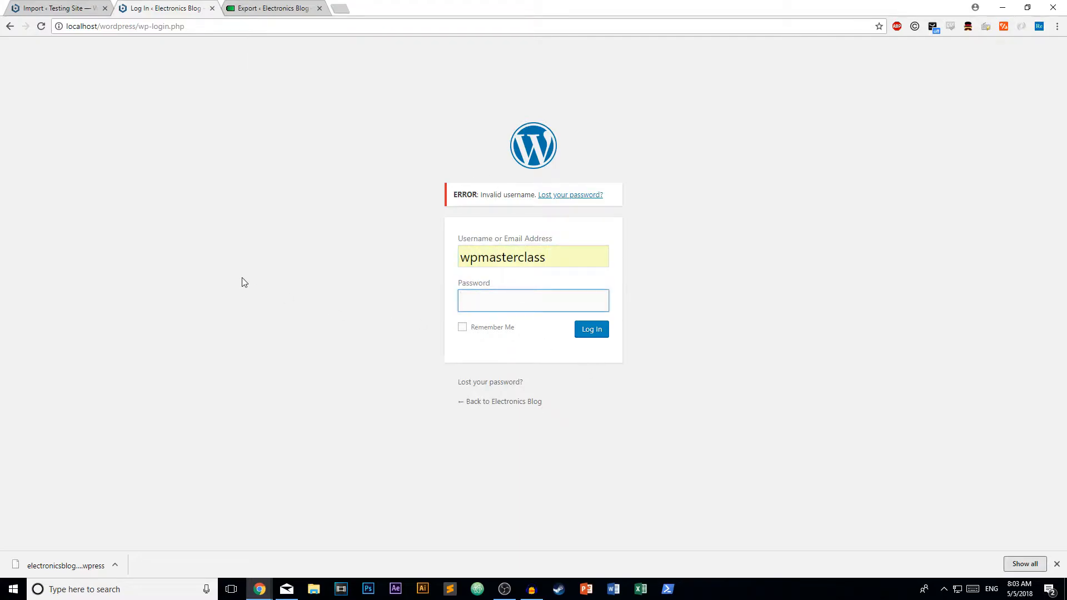
pyautogui.write('••••••')
pyautogui.press('BackSpace')
pyautogui.press('BackSpace')
pyautogui.press('BackSpace')
pyautogui.press('BackSpace')
pyautogui.press('BackSpace')
pyautogui.press('BackSpace')
pyautogui.write('••••••••••')
# Log in, save the Post name permalink structure, and open the site's front page.
pyautogui.click(587, 334)
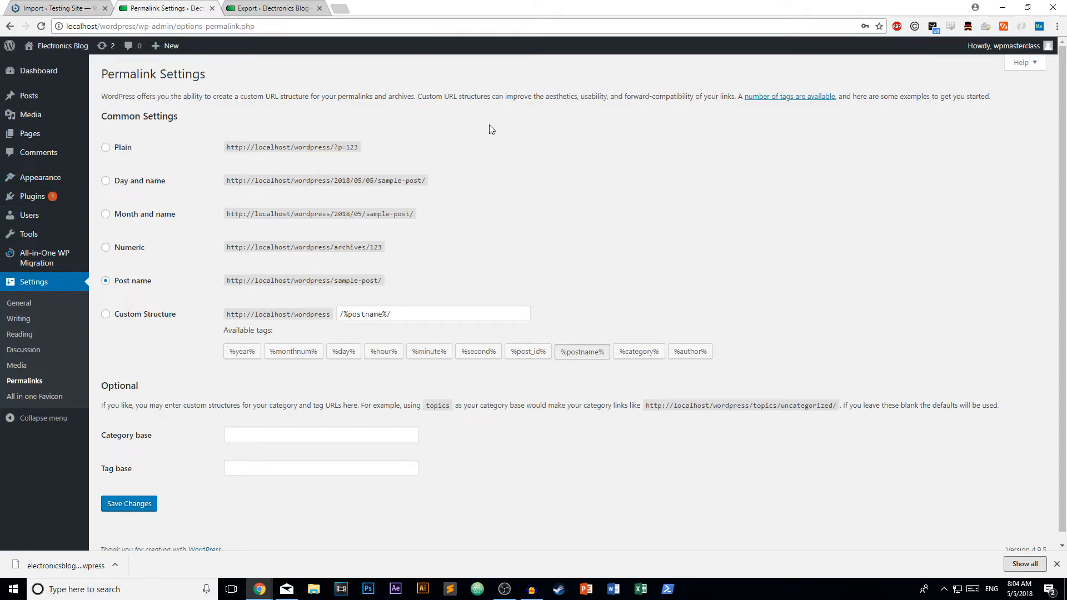
pyautogui.click(142, 503)
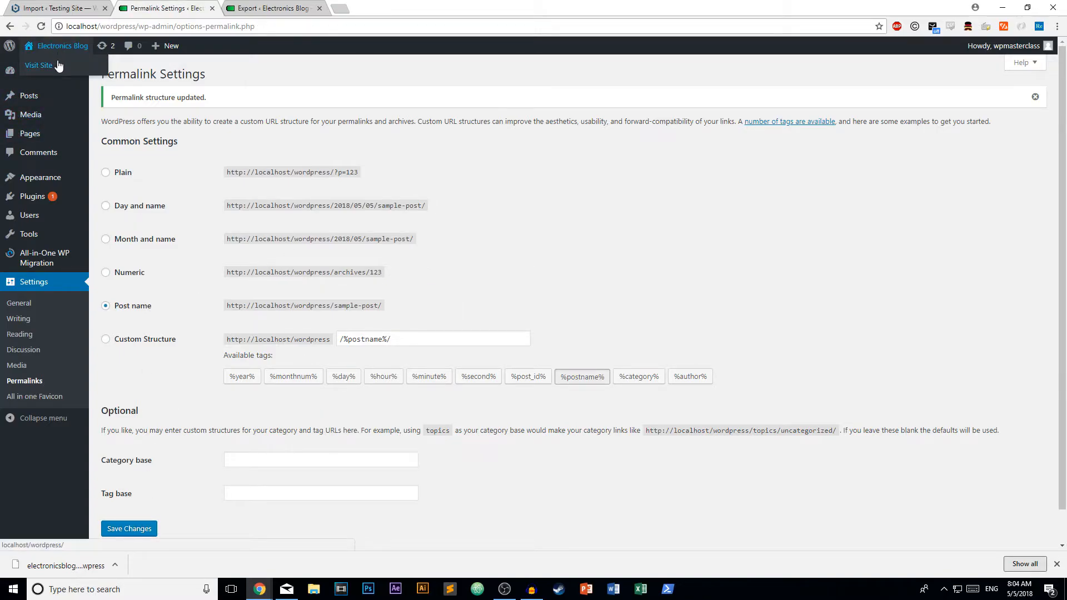
pyautogui.click(59, 64)
# Scroll the imported Electronics Blog homepage and compare it with the original site's export page.
pyautogui.scroll(-3, 687, 264)
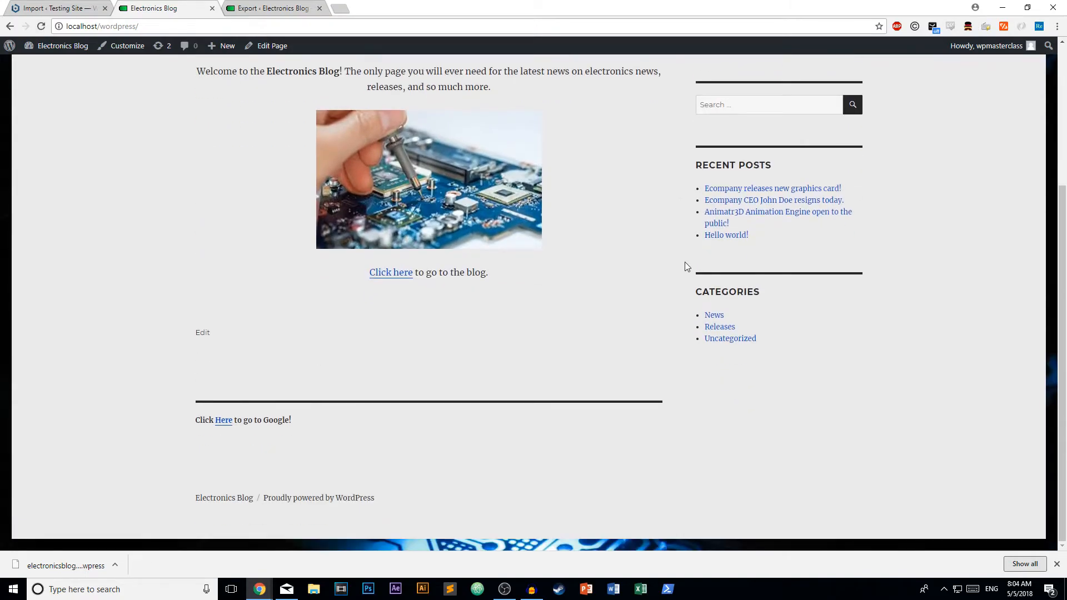
pyautogui.scroll(3, 597, 388)
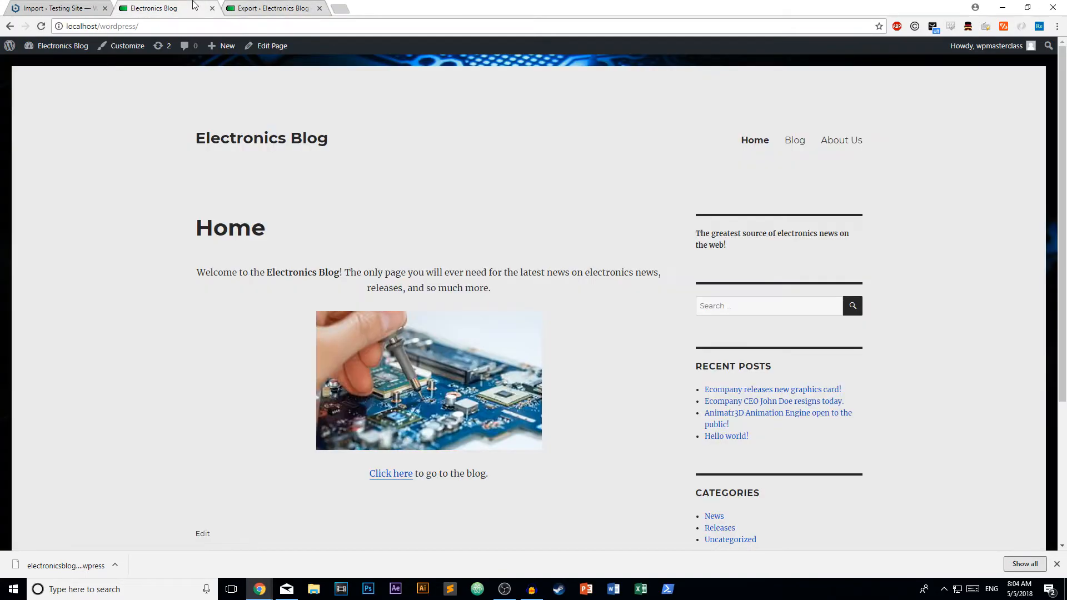
pyautogui.click(269, 8)
pyautogui.click(161, 8)
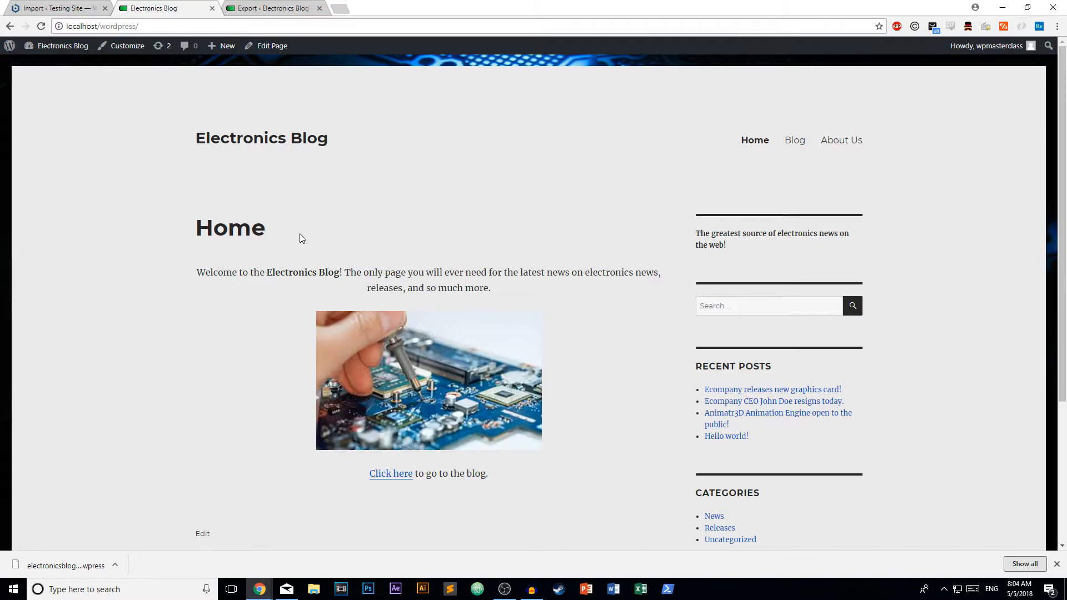
# Review the homepage again and confirm it is served from the local site address.
pyautogui.scroll(-3, 447, 238)
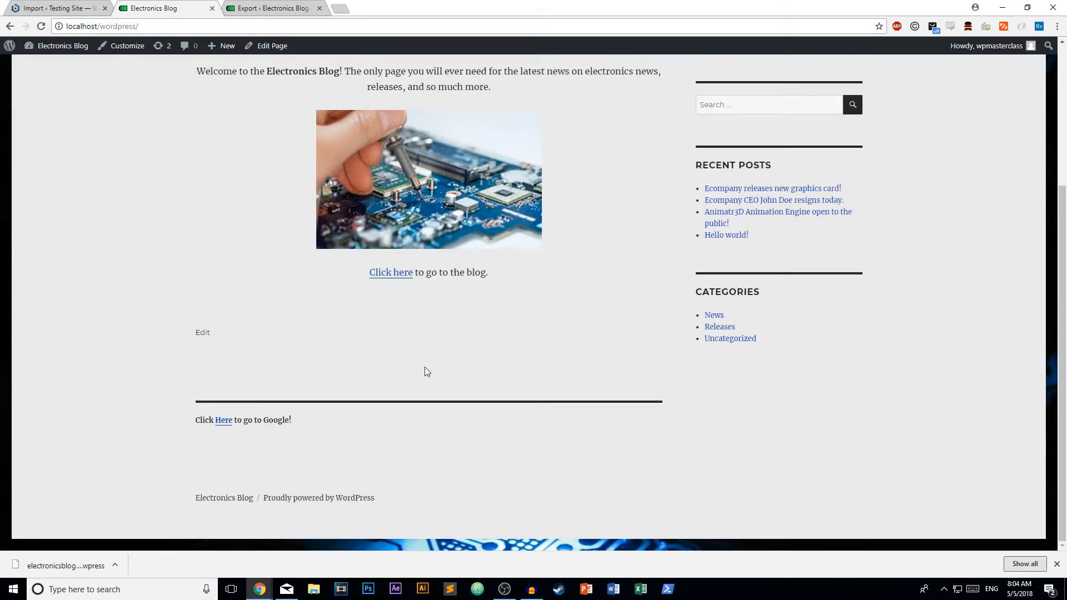
pyautogui.scroll(3, 431, 371)
pyautogui.moveTo(73, 26)
pyautogui.mouseDown()
pyautogui.moveTo(103, 28)
pyautogui.moveTo(65, 27)
pyautogui.mouseUp()
pyautogui.click(160, 28)
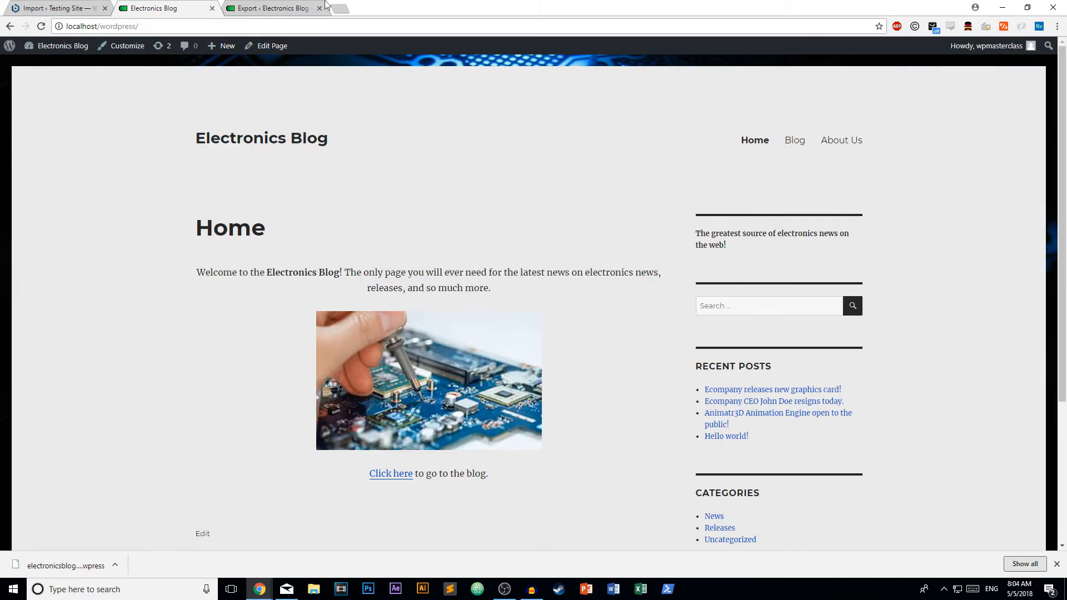